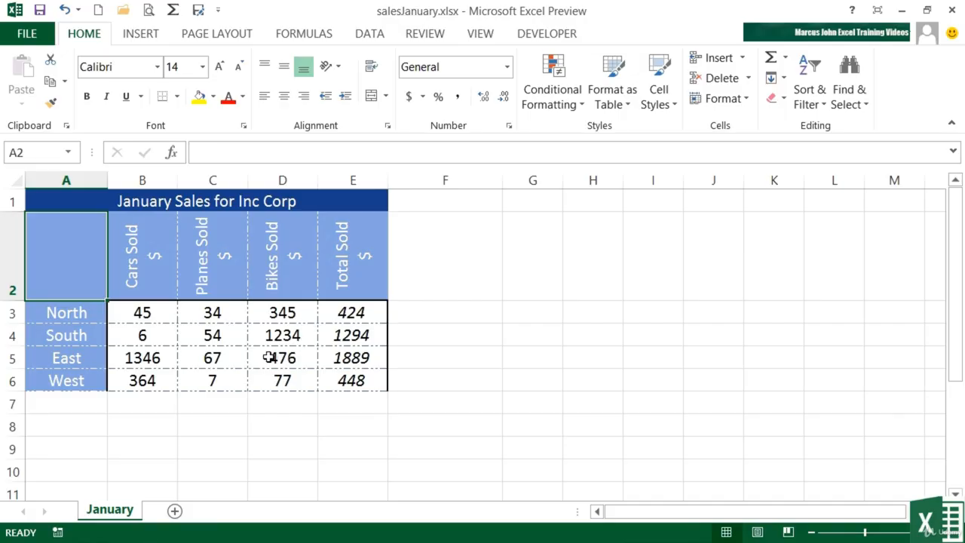
# Start formatting the January sales data as a table, using the orange style from the Dark group.
pyautogui.moveTo(95, 196); pyautogui.dragTo(345, 373)
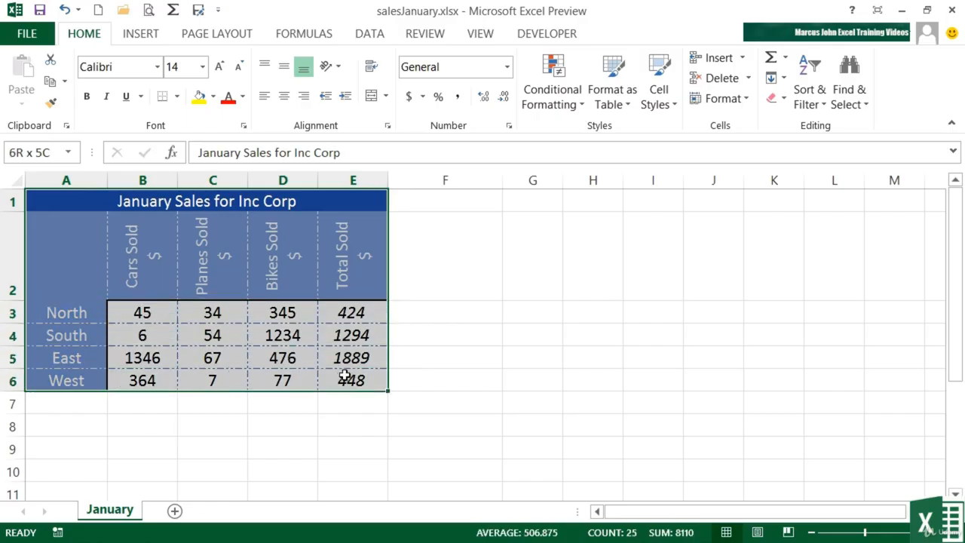
pyautogui.click(140, 312)
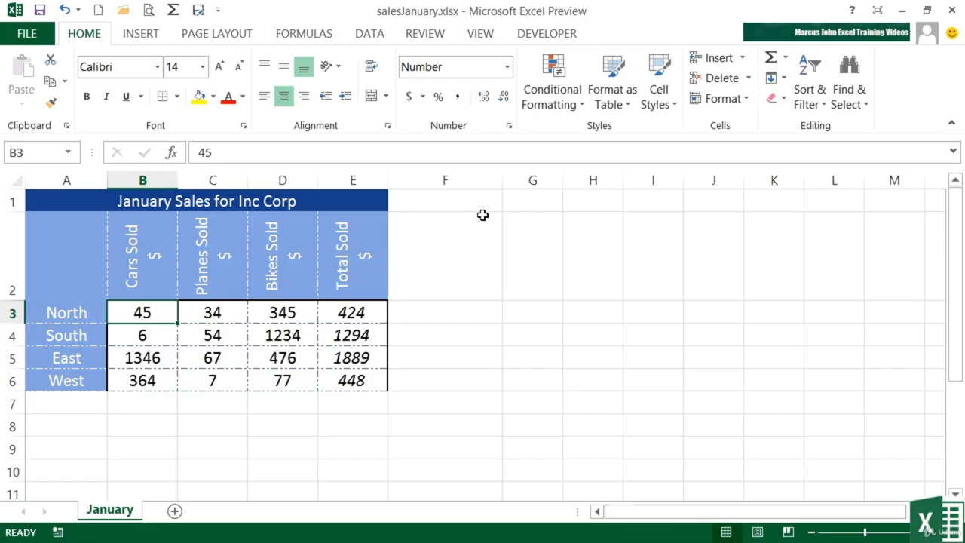
pyautogui.click(625, 105)
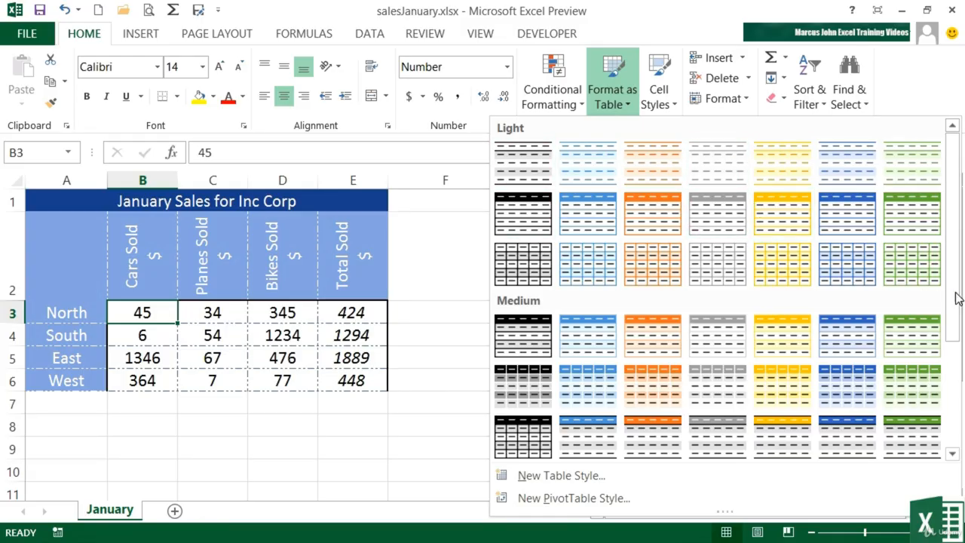
pyautogui.scroll(-3, 953, 317)
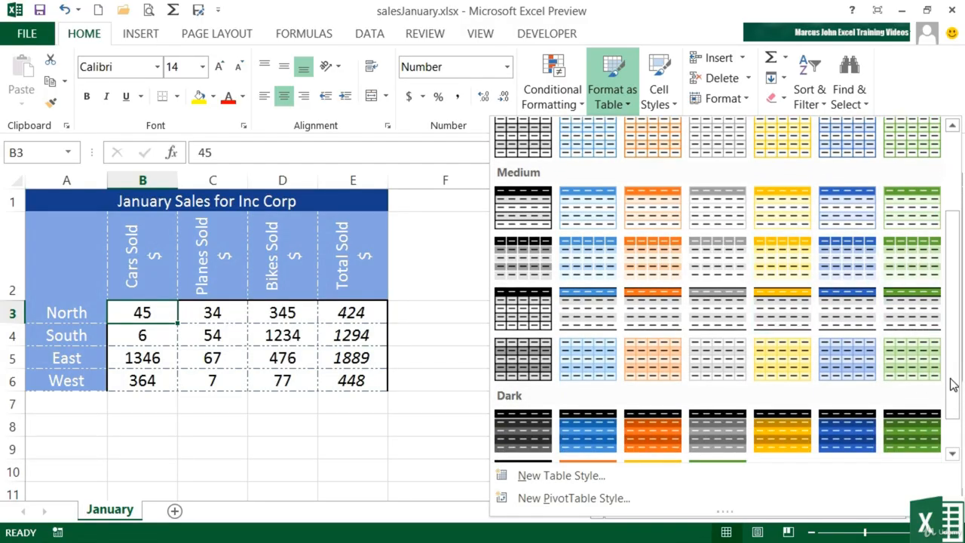
pyautogui.scroll(-1, 953, 385)
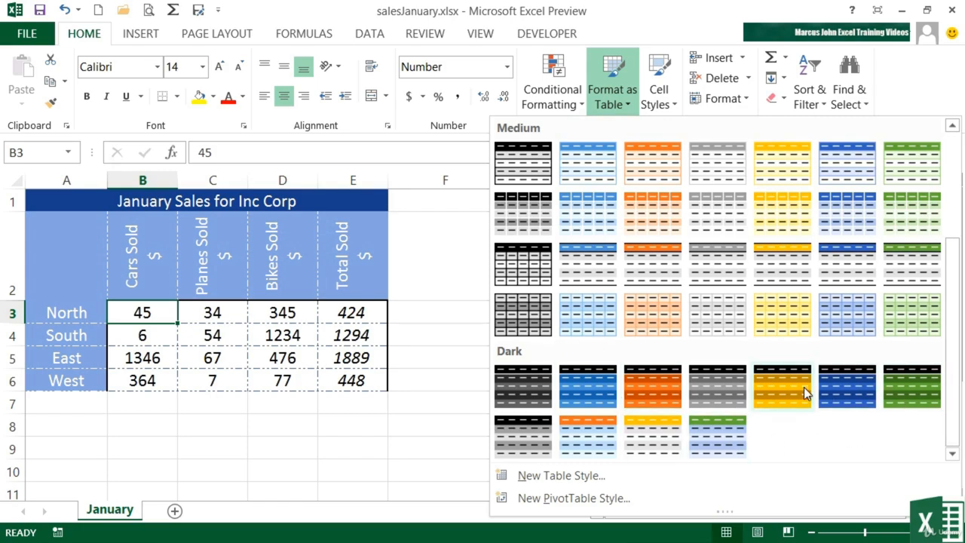
pyautogui.click(657, 389)
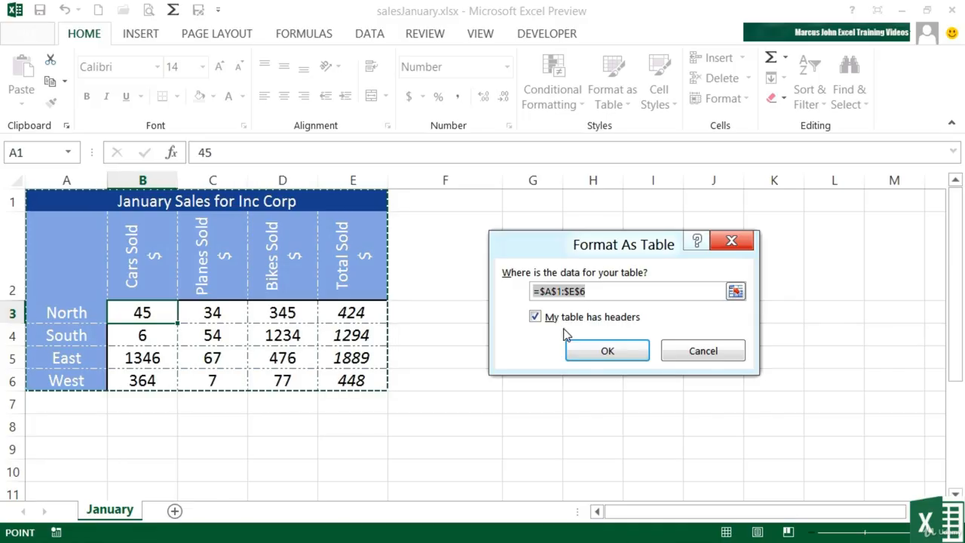
# Define the table's data range as $A$1:$E$6 with headers and create the table.
pyautogui.click(735, 291)
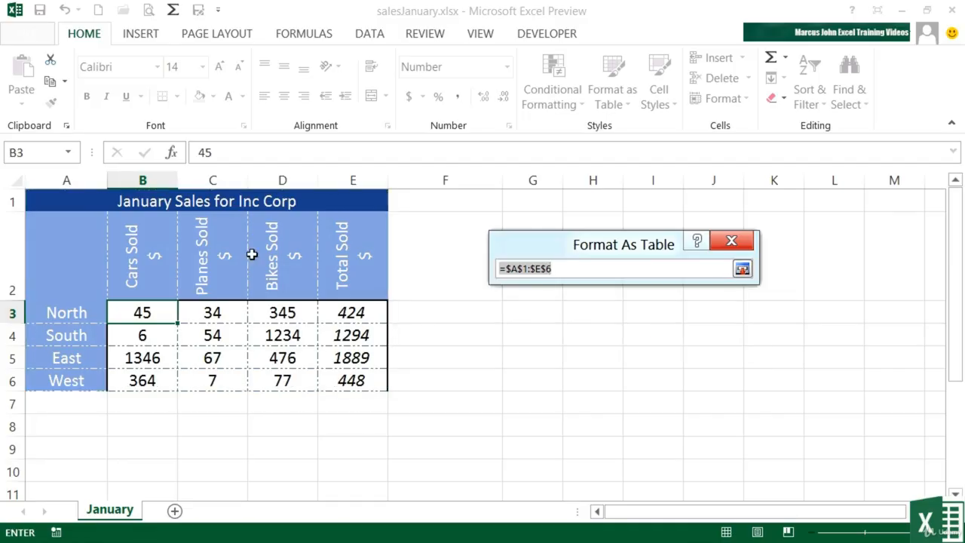
pyautogui.moveTo(82, 202); pyautogui.dragTo(145, 297)
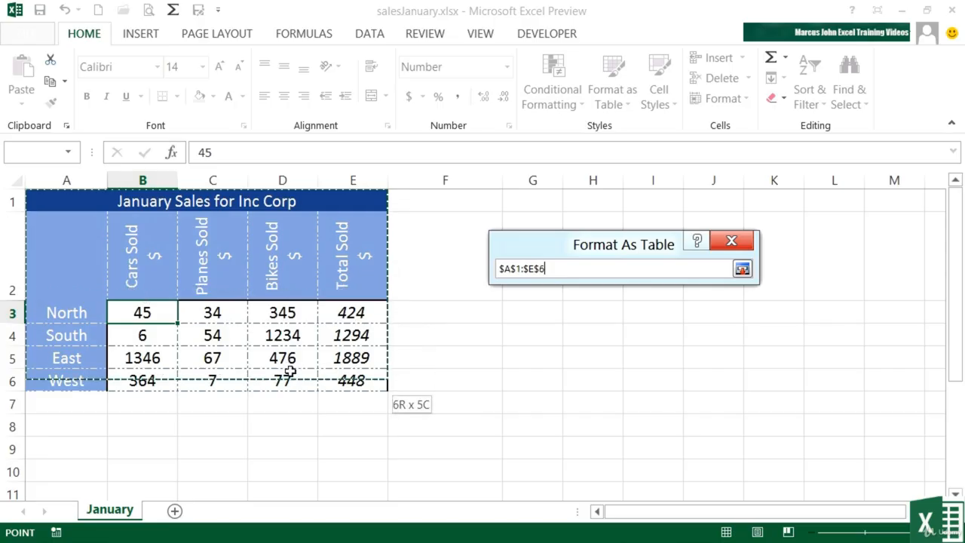
pyautogui.moveTo(290, 372); pyautogui.dragTo(339, 380)
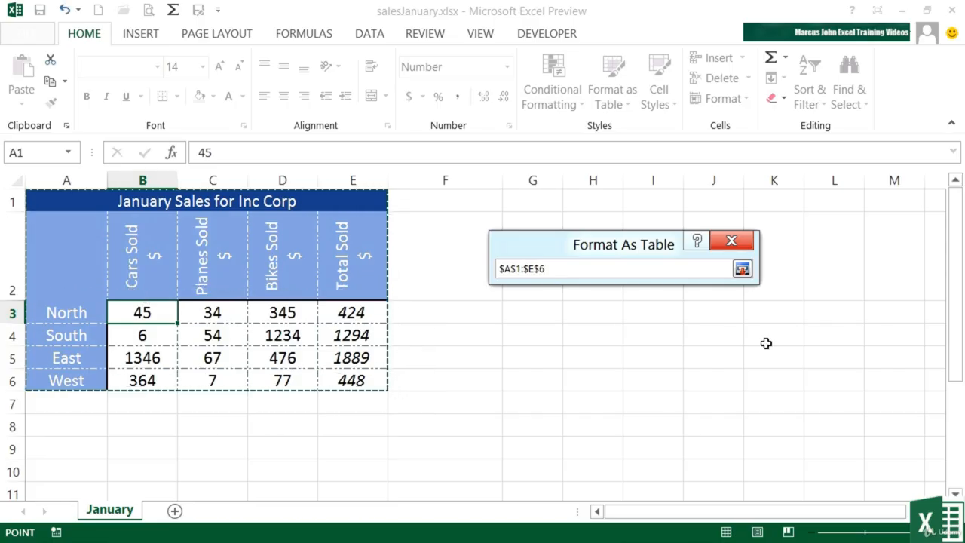
pyautogui.click(741, 269)
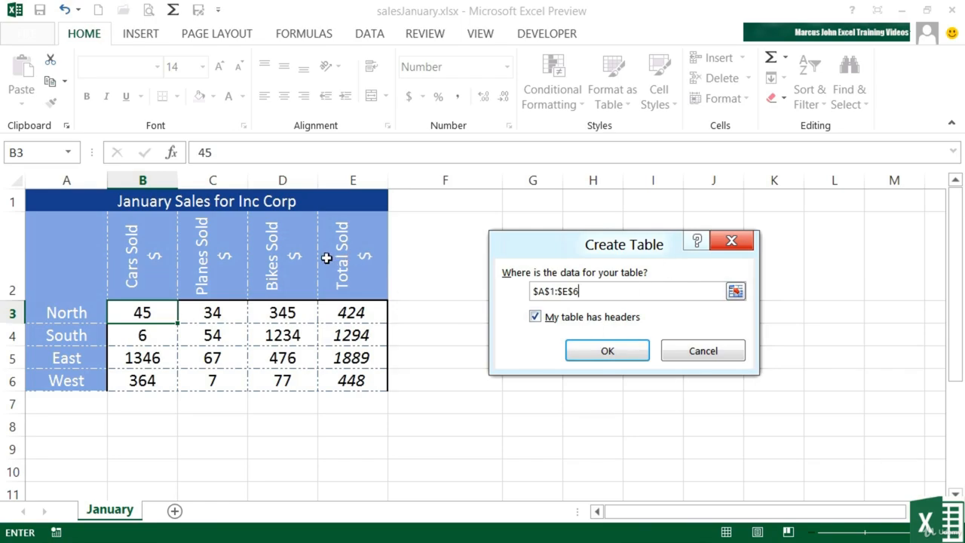
pyautogui.click(608, 353)
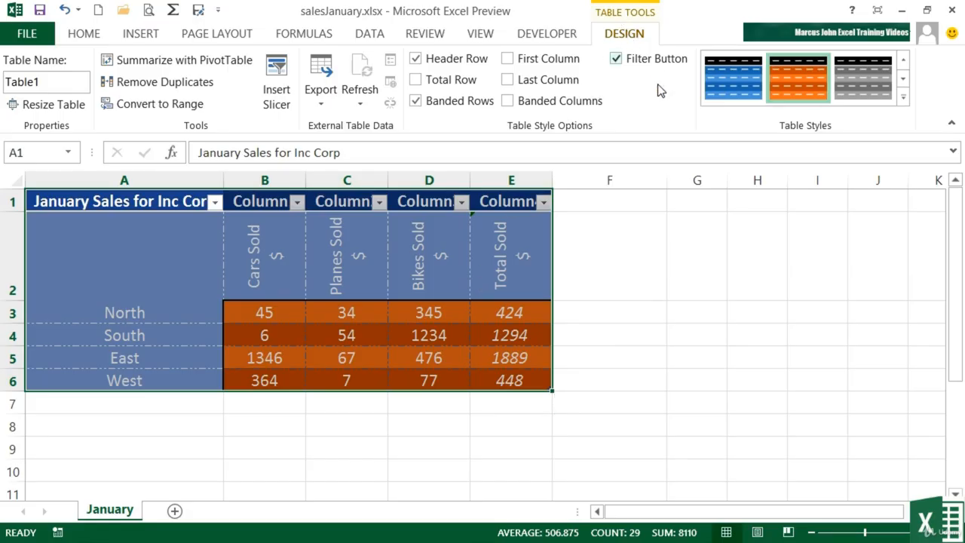
pyautogui.click(707, 315)
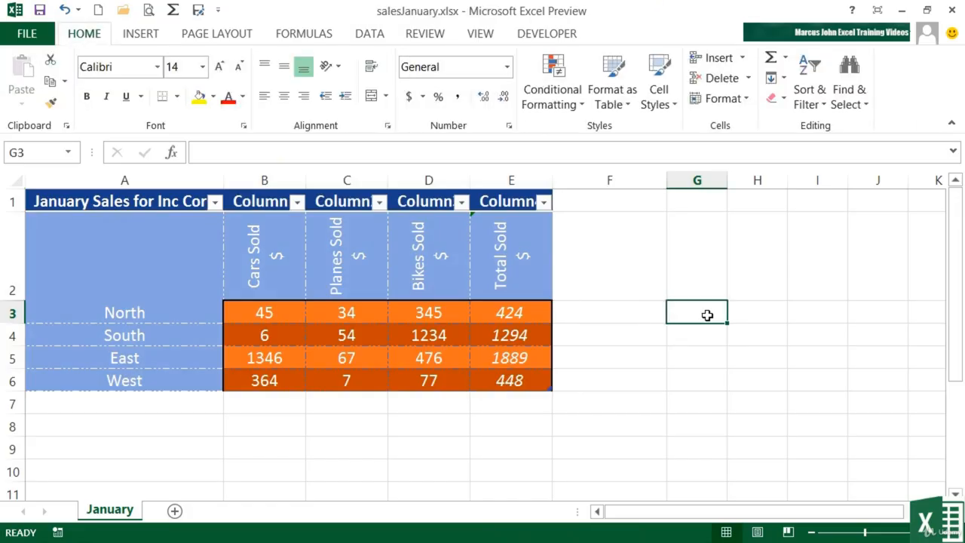
# Add a total row to the January table and clear its automatic formula under Total Sold.
pyautogui.click(376, 310)
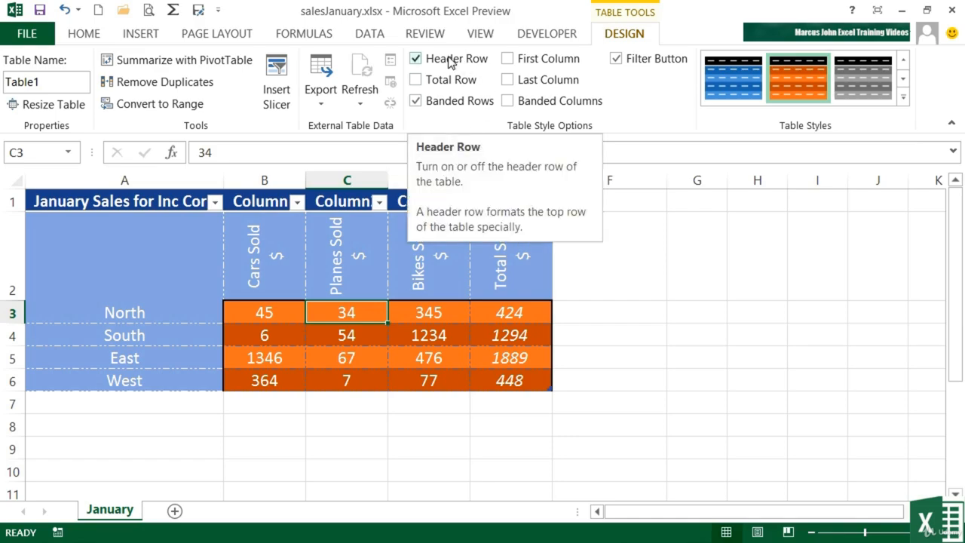
pyautogui.click(416, 80)
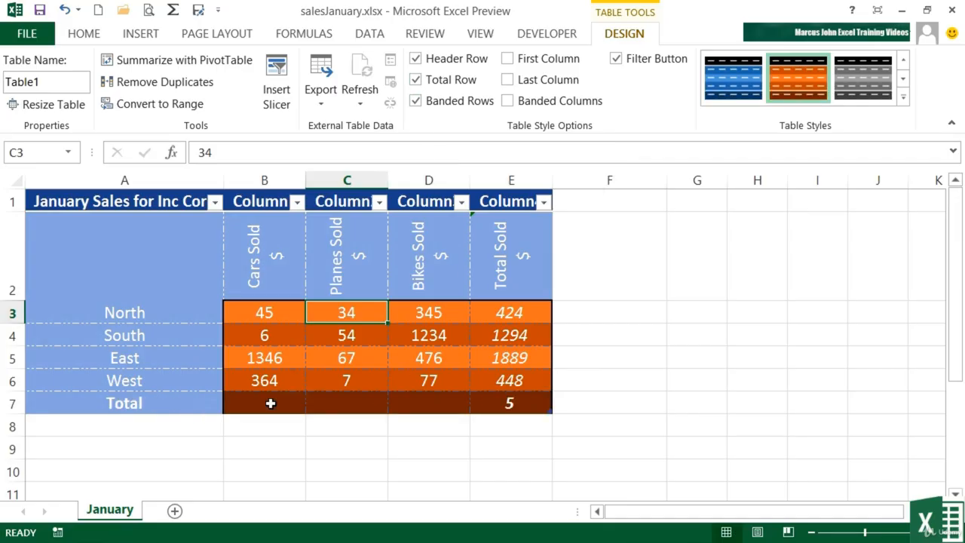
pyautogui.click(506, 403)
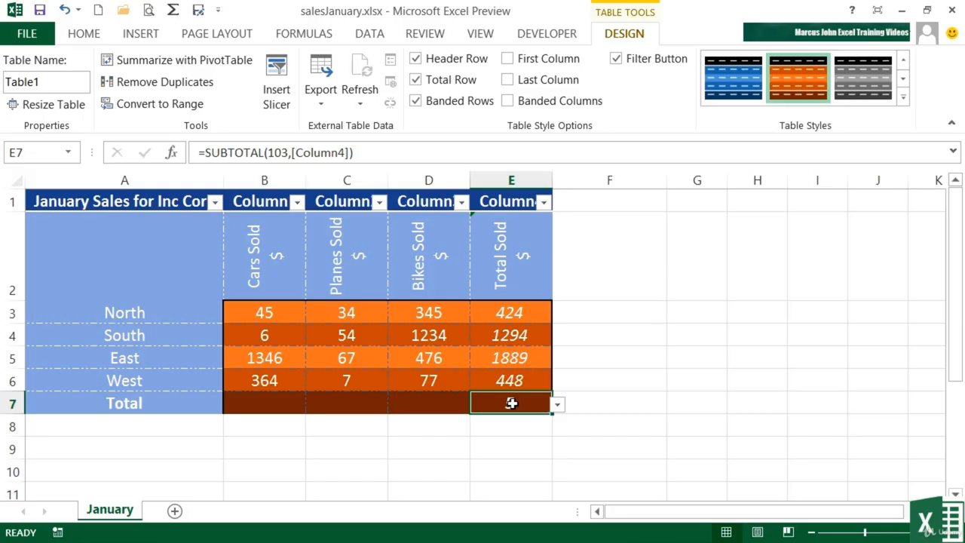
pyautogui.press('BackSpace')
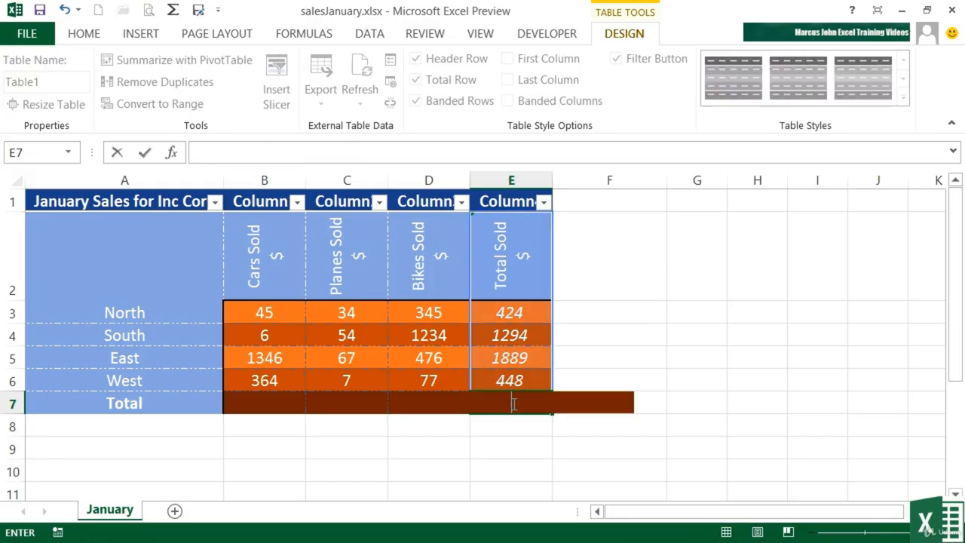
# Enter =SUM(B3:B6) in the total row under Cars Sold and fill the formula across to E7.
pyautogui.click(269, 397)
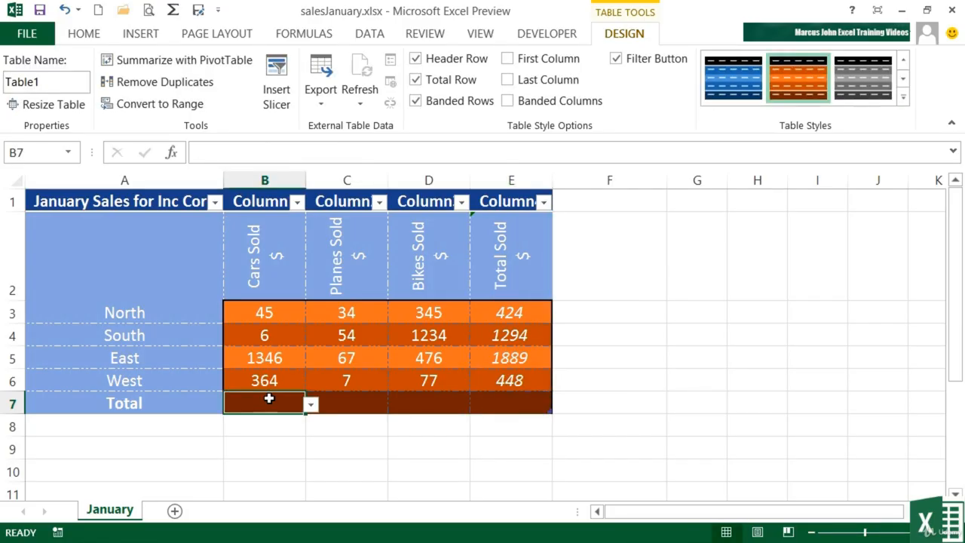
pyautogui.write('=sum')
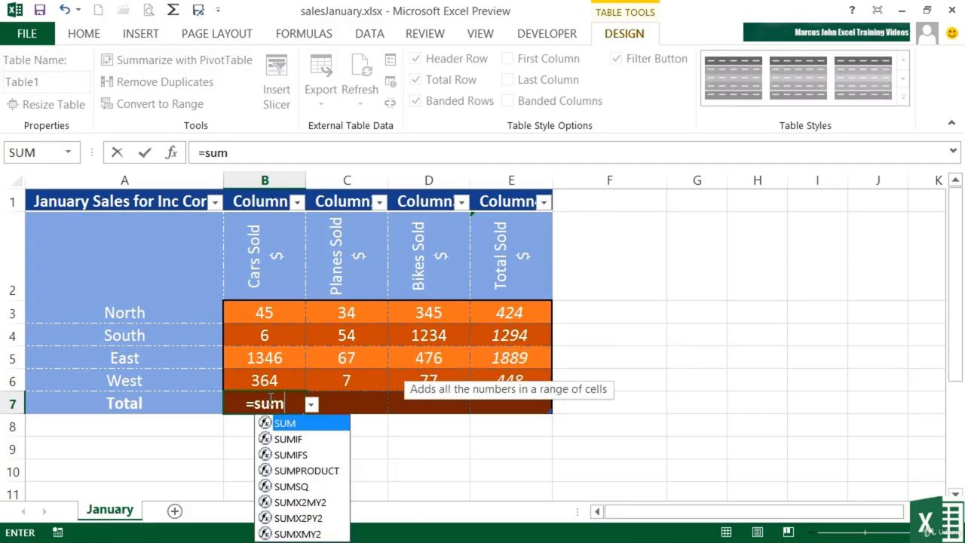
pyautogui.write('(')
pyautogui.moveTo(273, 314); pyautogui.dragTo(275, 373)
pyautogui.press('Return')
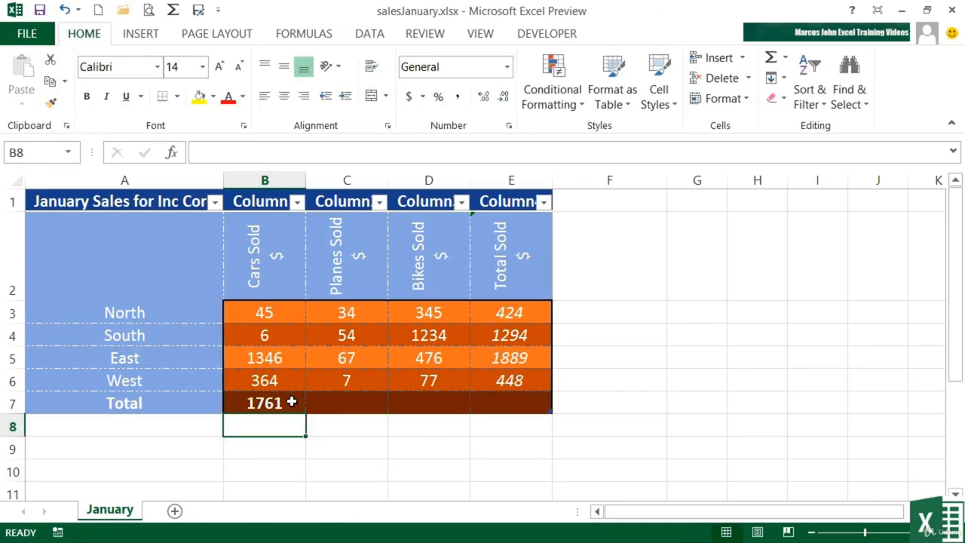
pyautogui.click(291, 402)
pyautogui.moveTo(305, 414); pyautogui.dragTo(519, 409)
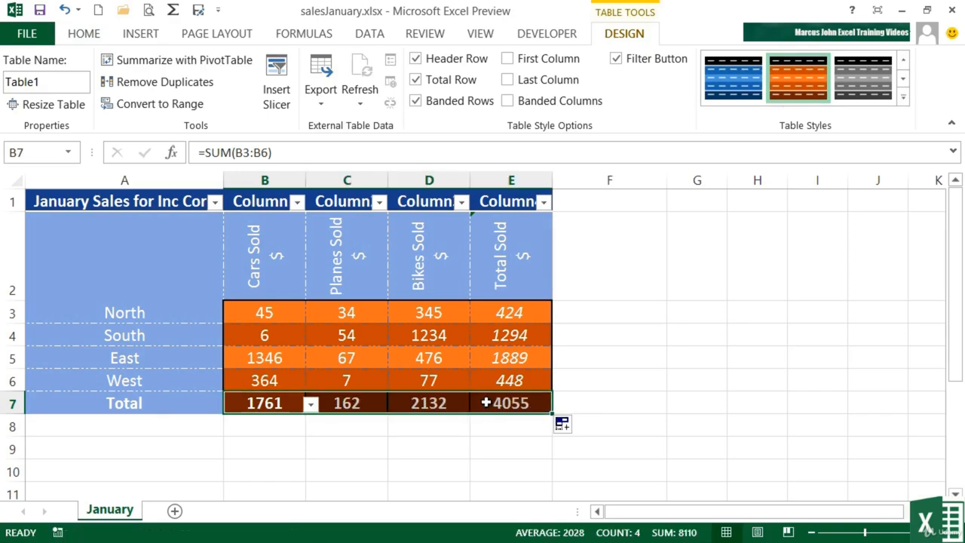
# Apply the special first-column formatting to the January table.
pyautogui.click(211, 403)
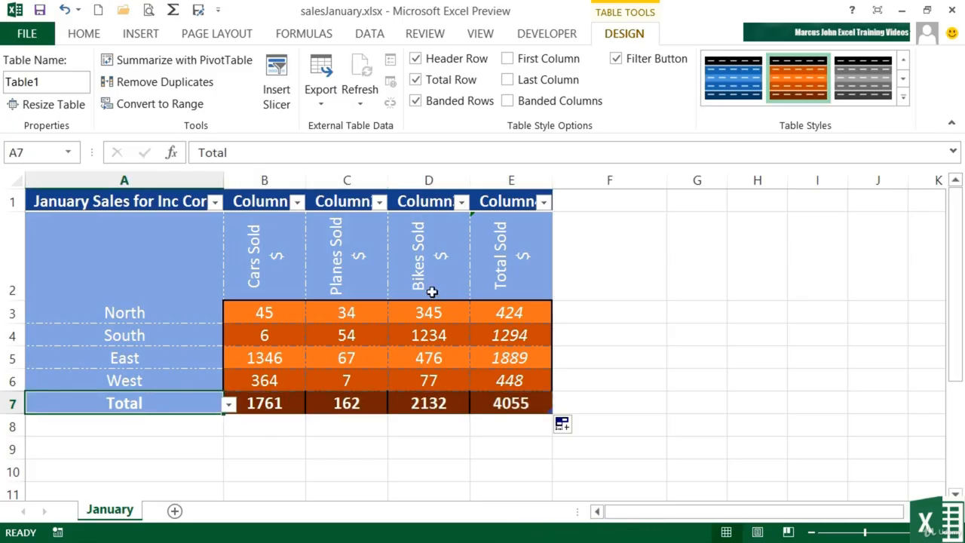
pyautogui.click(508, 59)
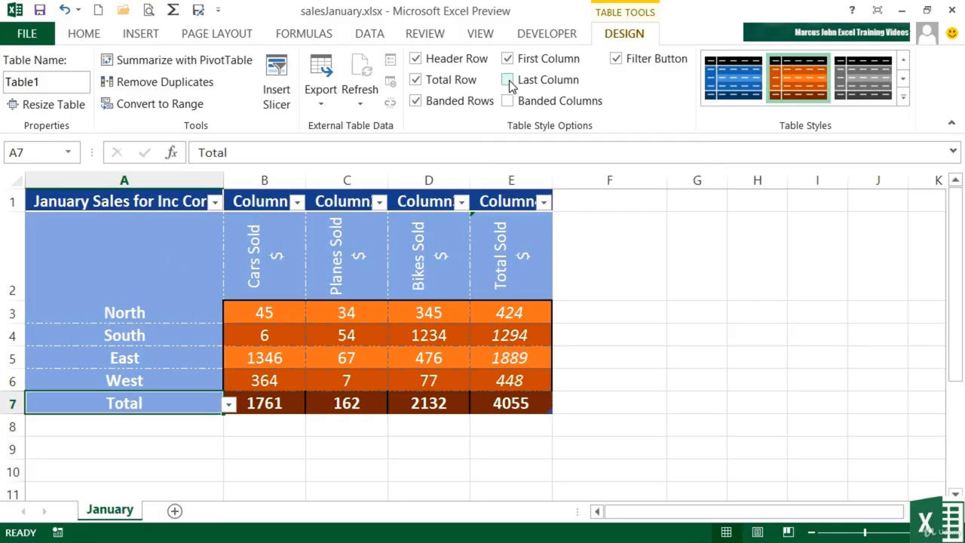
# Try the last-column formatting and banded columns on the January table, switching each off again.
pyautogui.click(508, 80)
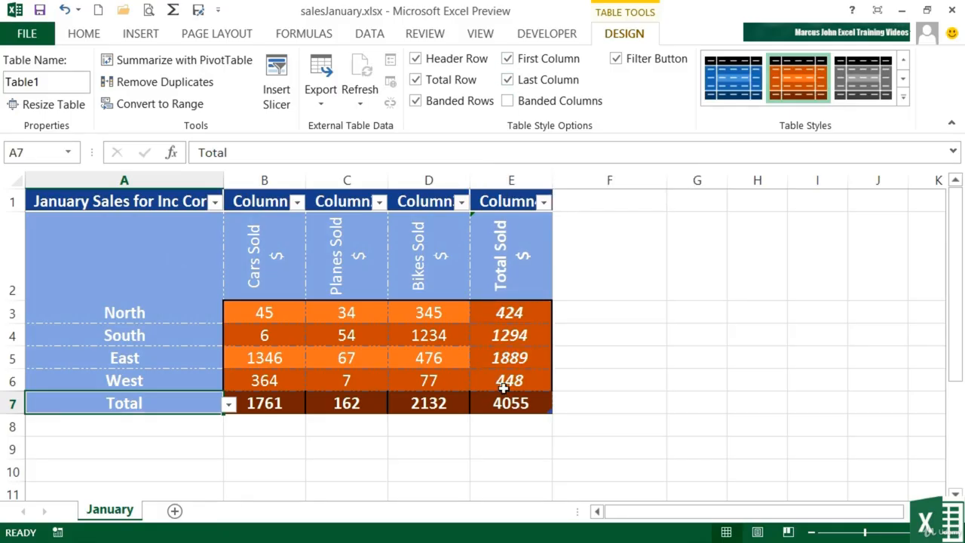
pyautogui.click(508, 80)
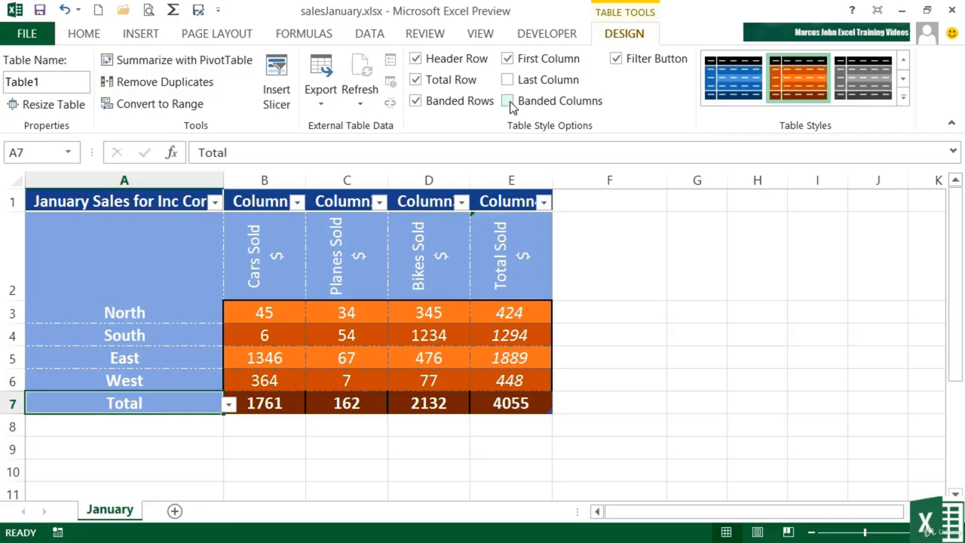
pyautogui.click(508, 101)
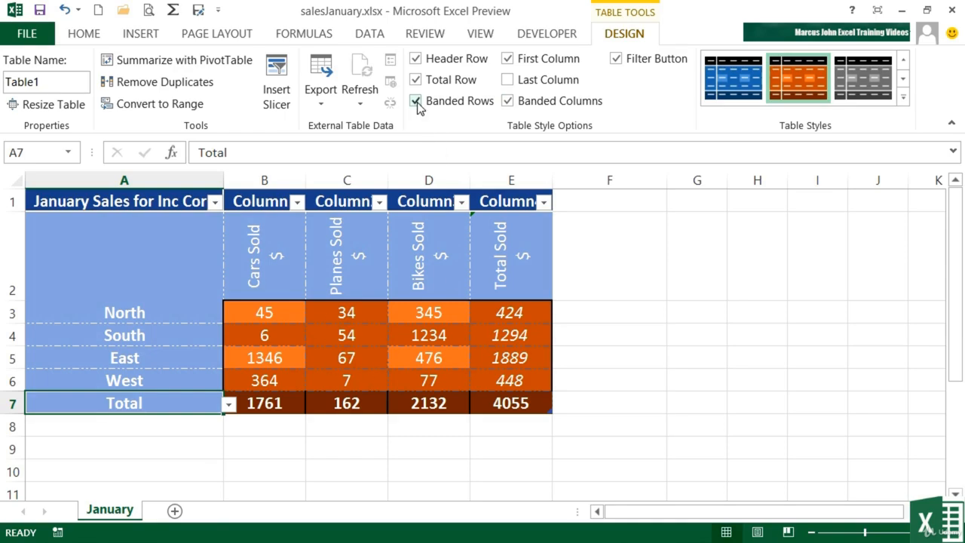
pyautogui.click(508, 102)
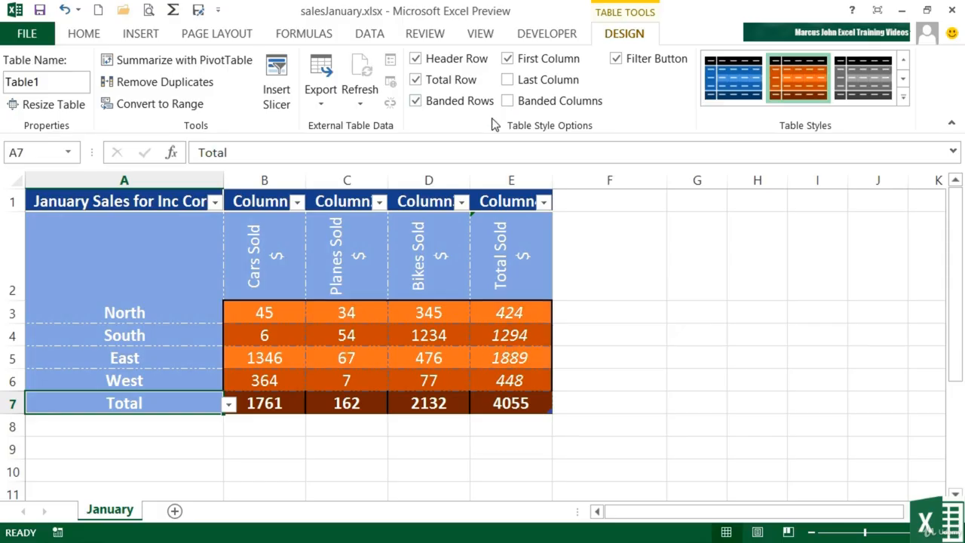
# Hide the filter buttons in the January table's header row.
pyautogui.click(617, 59)
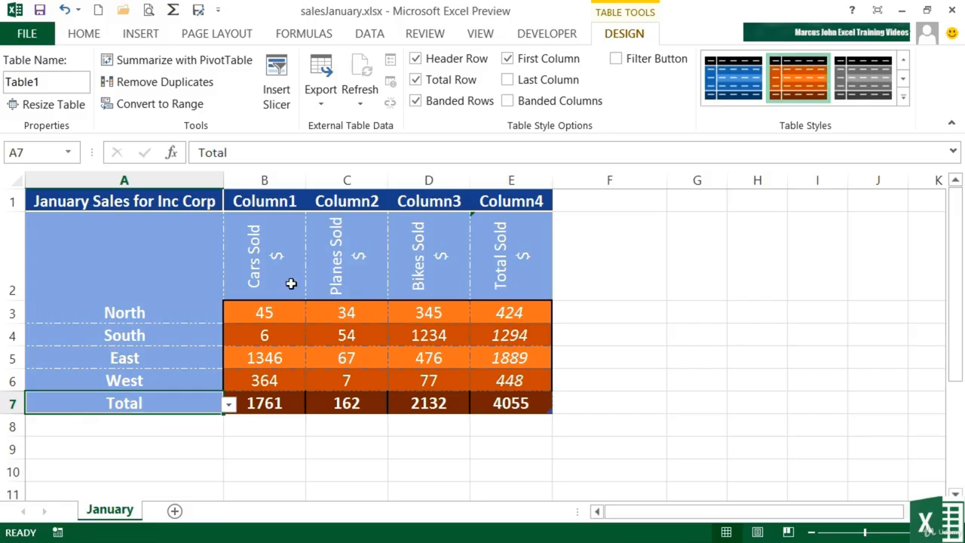
pyautogui.click(275, 274)
pyautogui.click(339, 274)
pyautogui.click(441, 281)
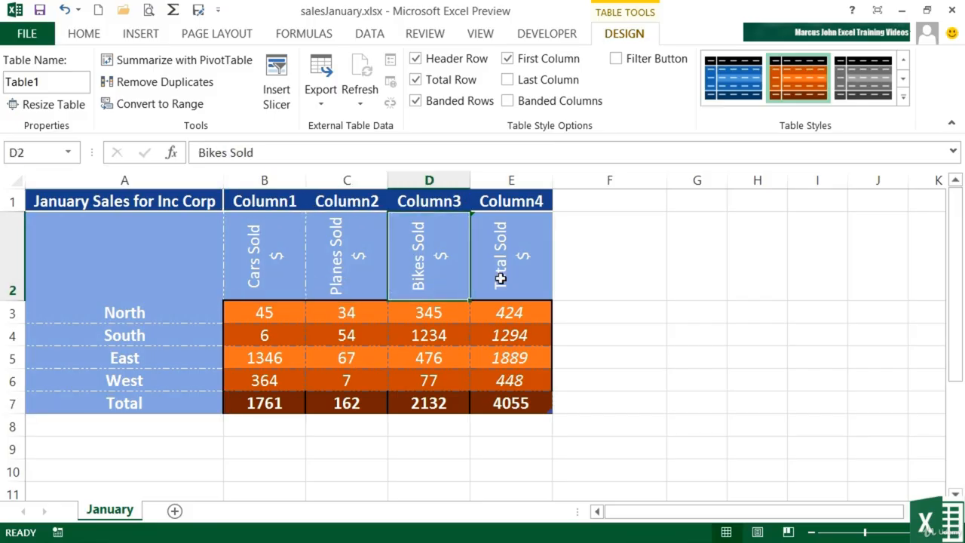
pyautogui.click(501, 279)
pyautogui.click(195, 258)
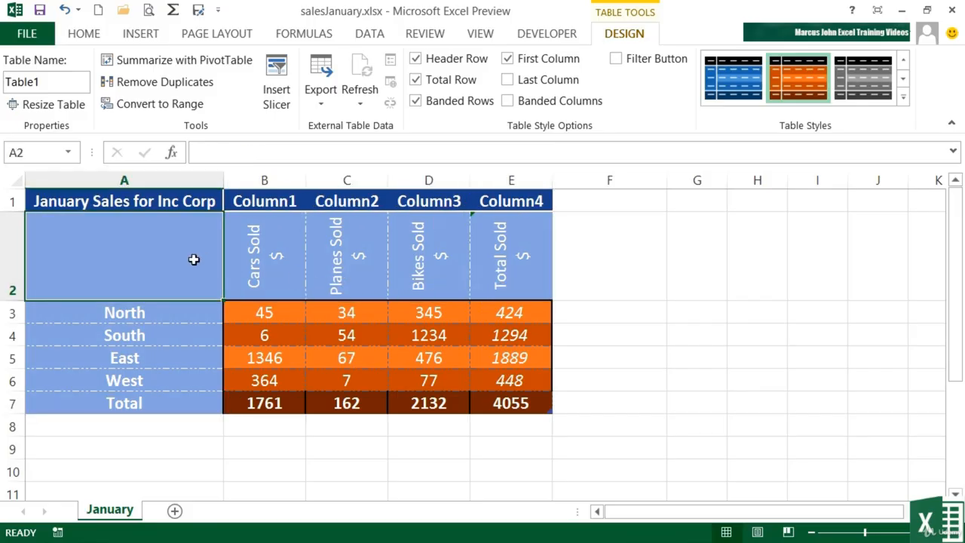
pyautogui.click(290, 200)
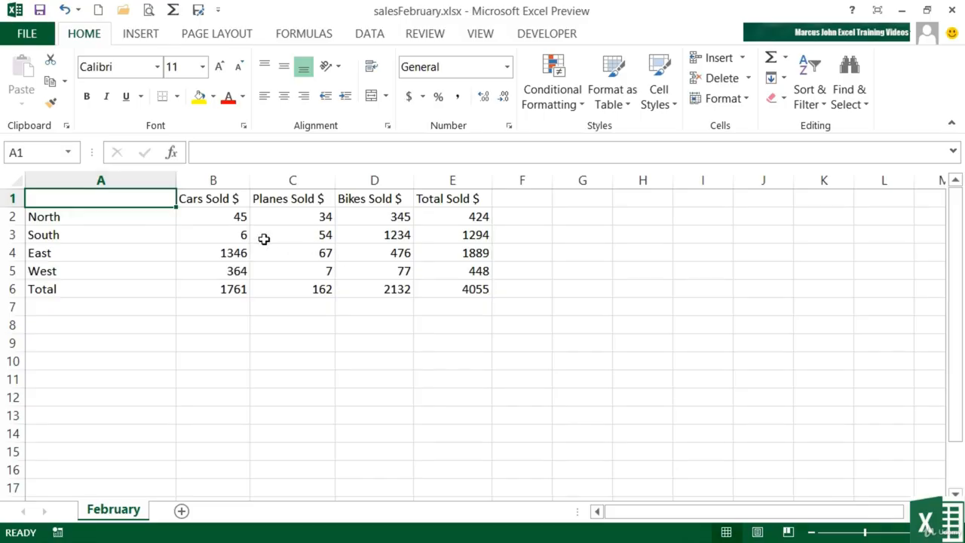
# Format the February sales data in A1:E6 as a table with headers, using the green style from the Dark group.
pyautogui.click(139, 234)
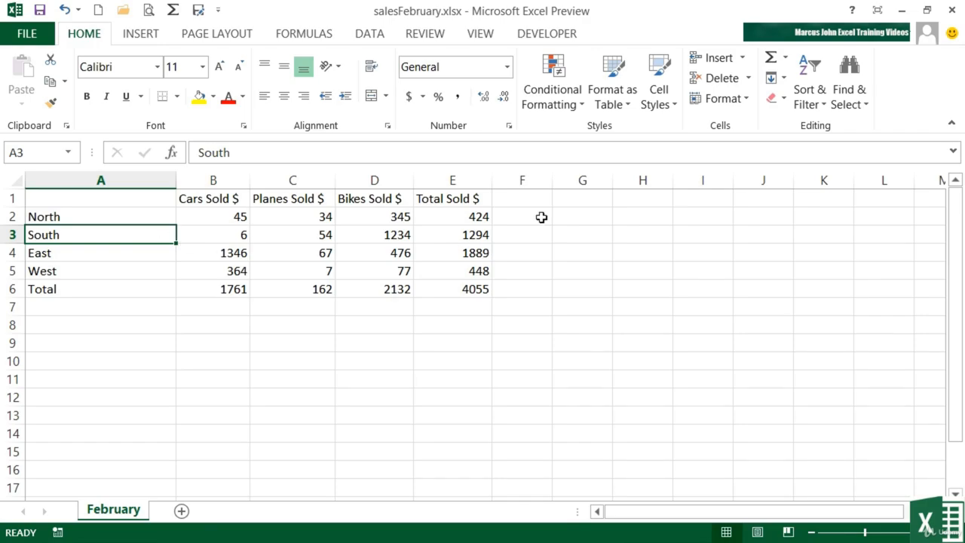
pyautogui.click(612, 108)
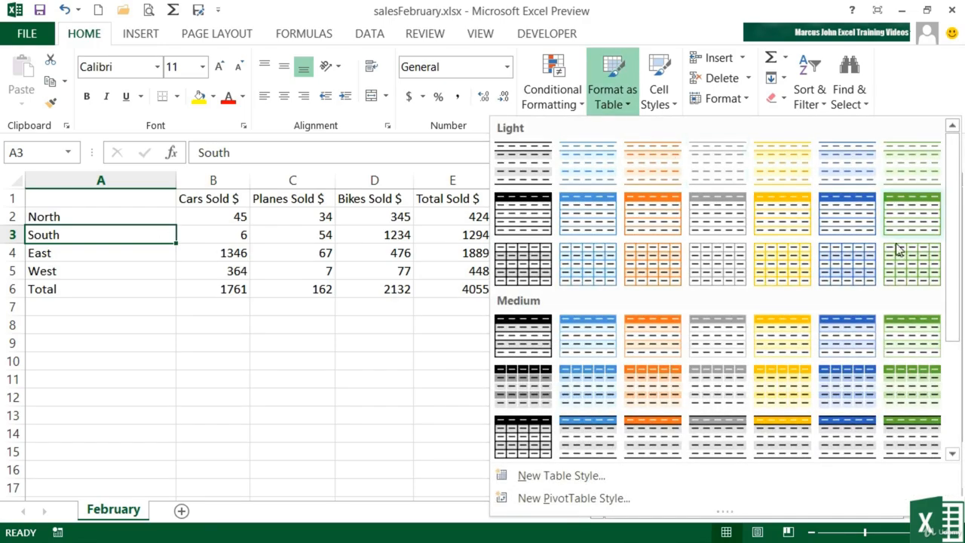
pyautogui.moveTo(952, 301); pyautogui.dragTo(956, 406)
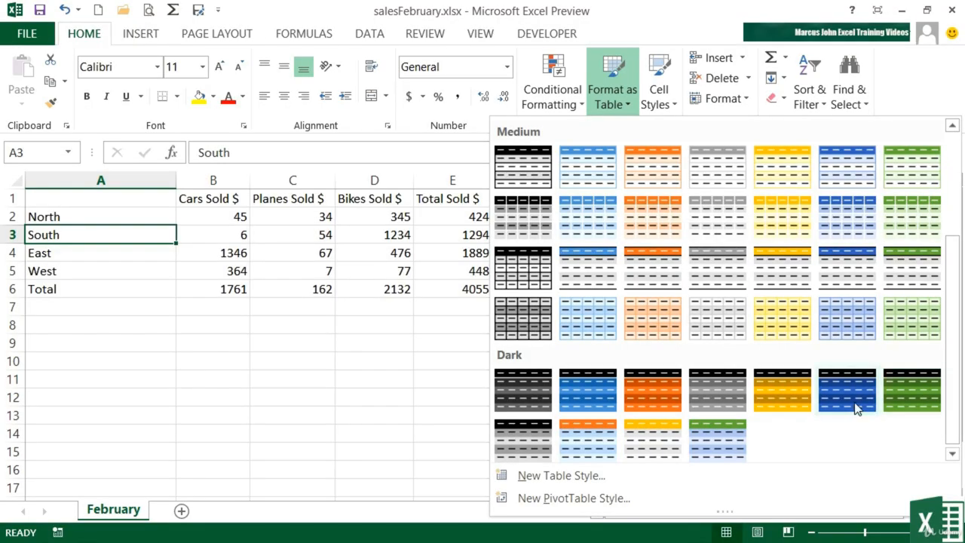
pyautogui.click(912, 410)
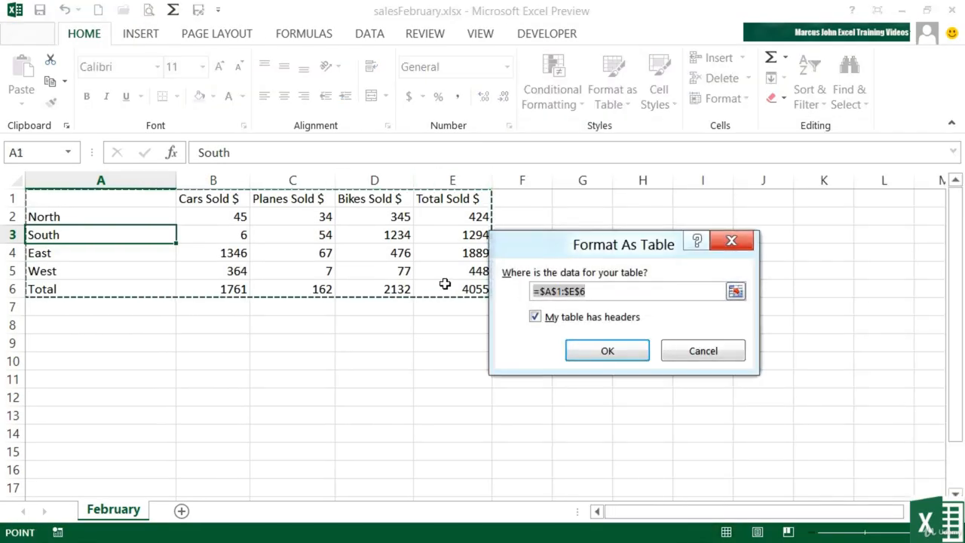
pyautogui.click(633, 354)
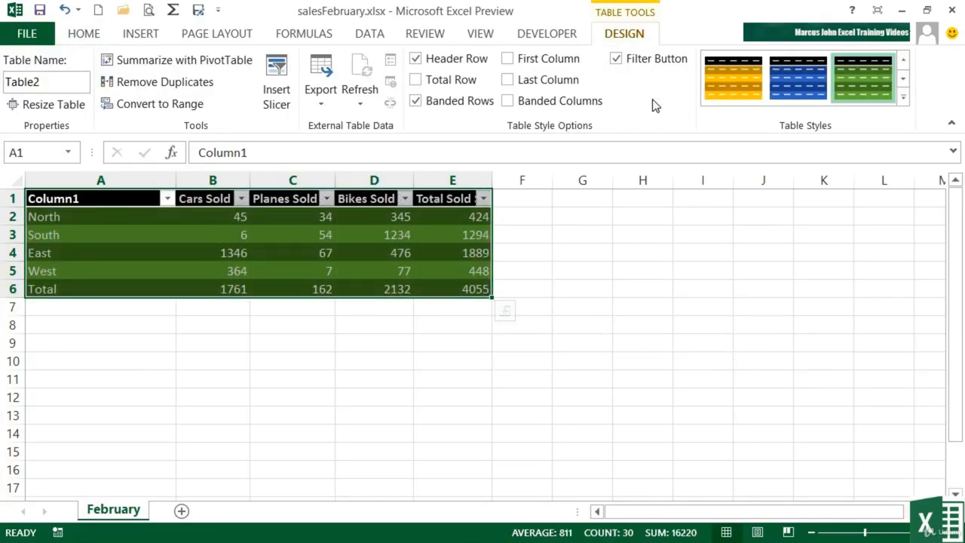
# Hide the February table's filter buttons and restyle it, trying a grey Medium style before applying the dark blue style from the first Medium row.
pyautogui.click(615, 61)
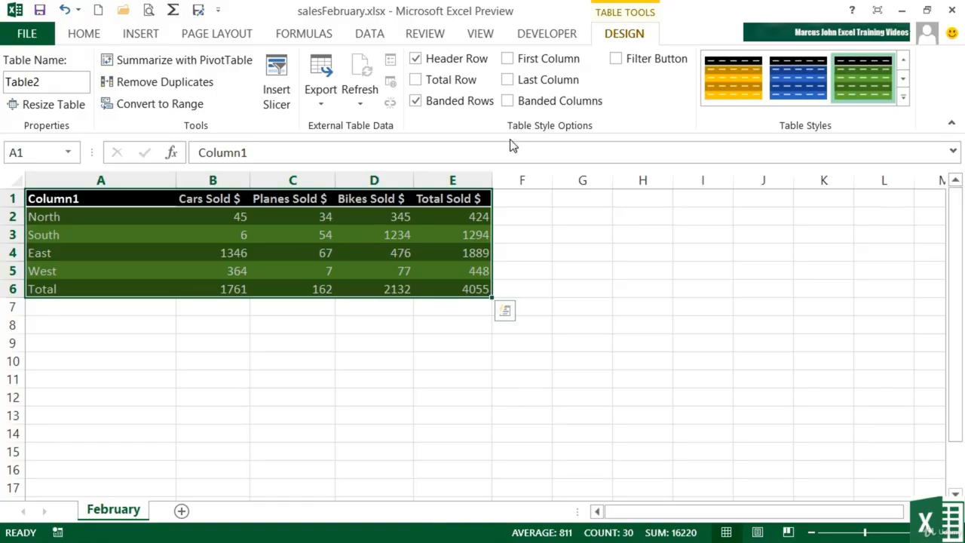
pyautogui.click(903, 98)
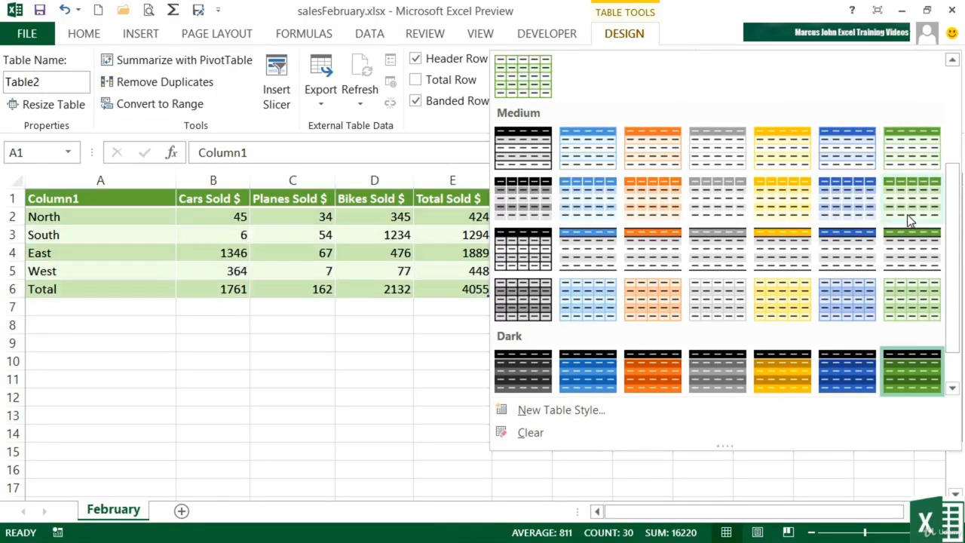
pyautogui.click(737, 246)
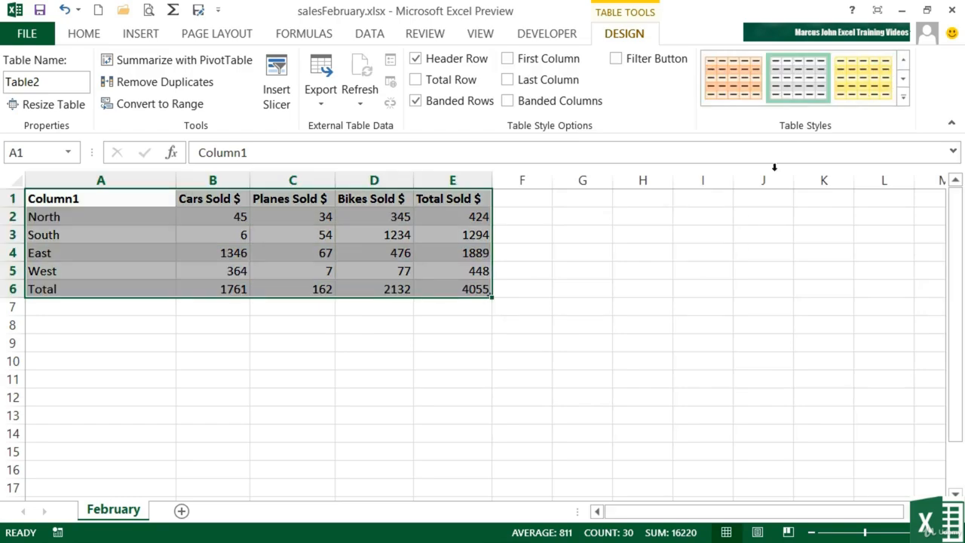
pyautogui.click(903, 97)
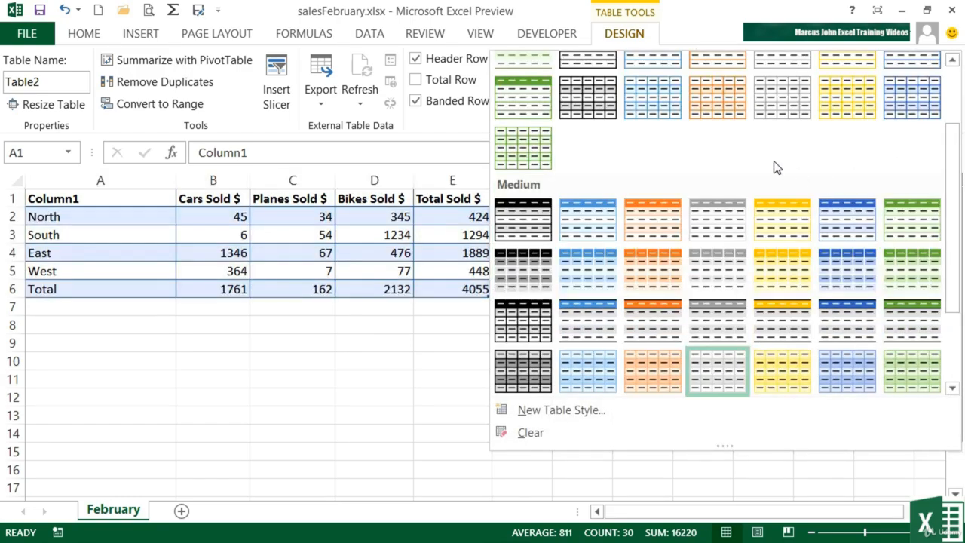
pyautogui.click(837, 230)
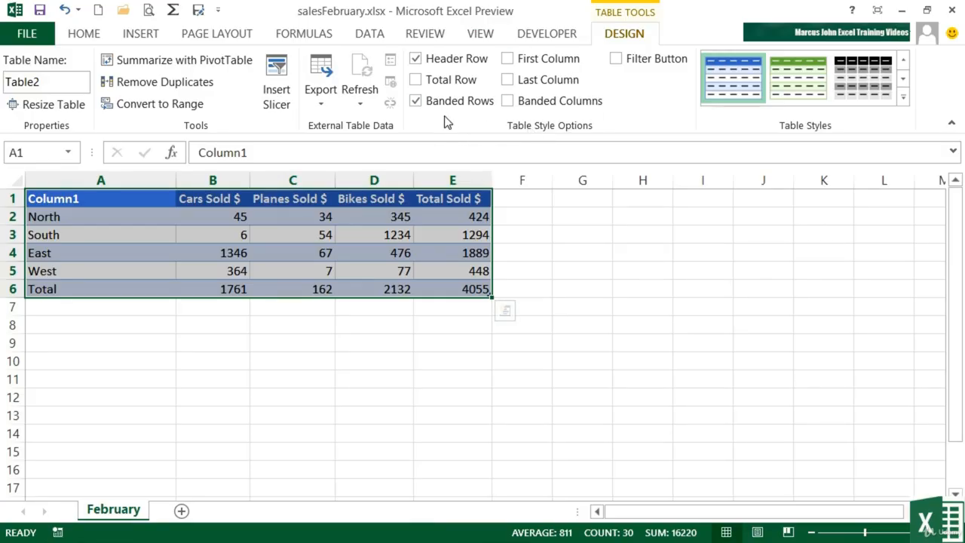
pyautogui.click(361, 106)
pyautogui.click(322, 108)
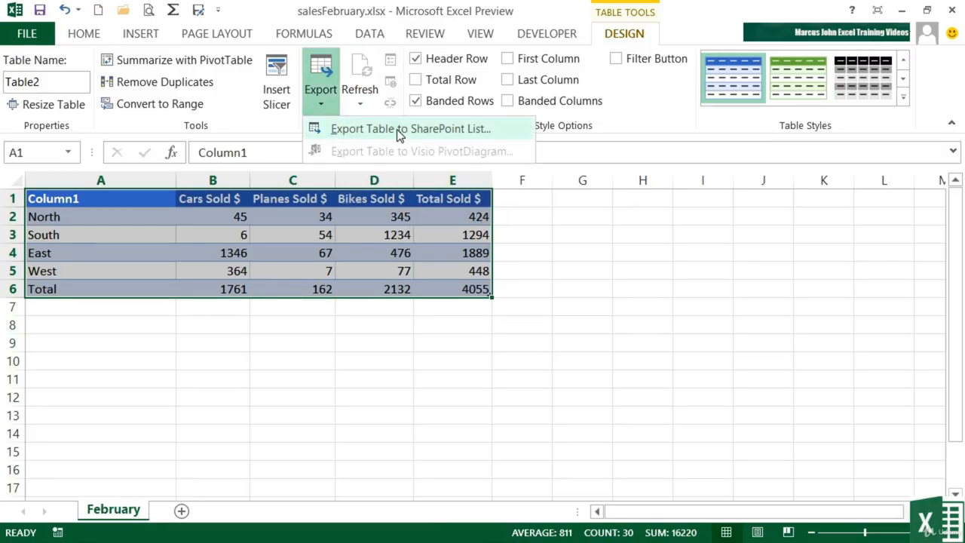
pyautogui.click(344, 110)
pyautogui.click(343, 110)
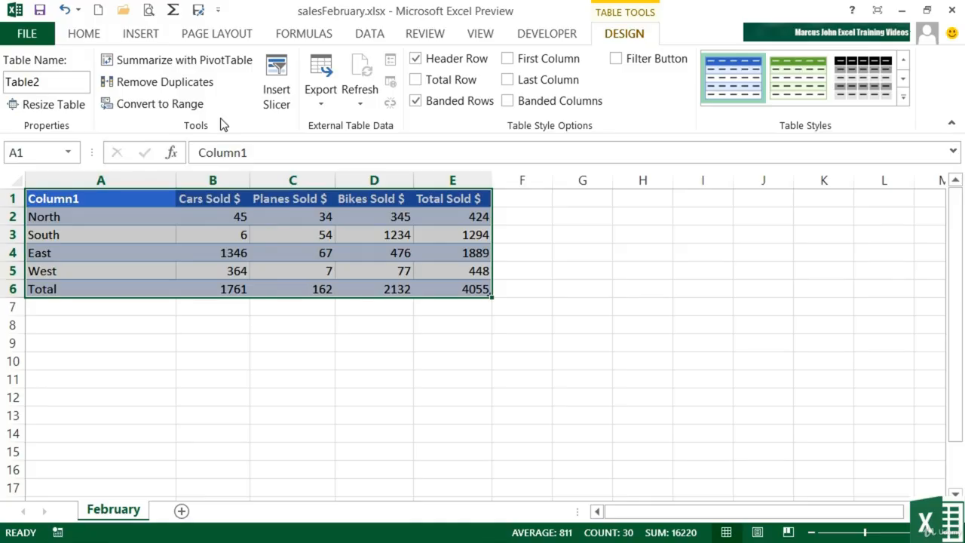
# Open the February table's name for editing.
pyautogui.click(52, 81)
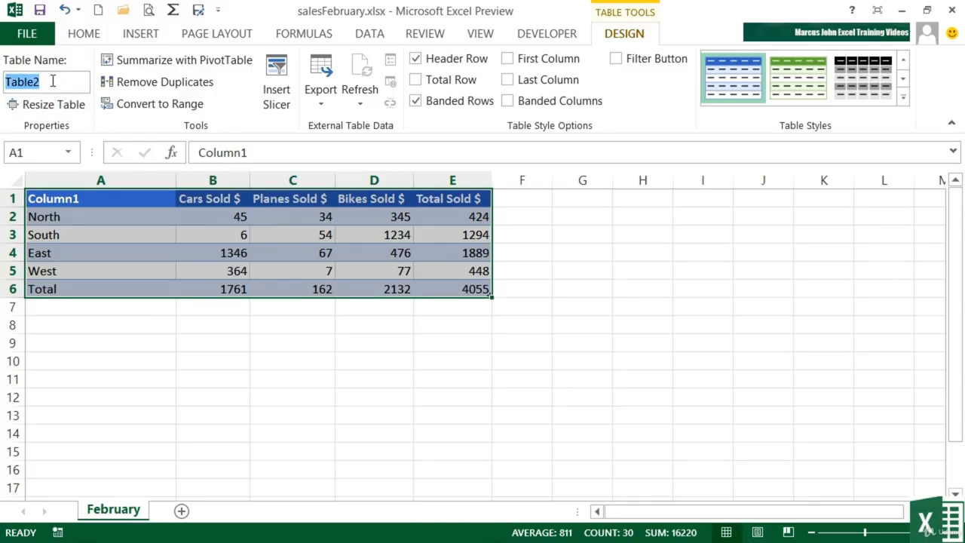